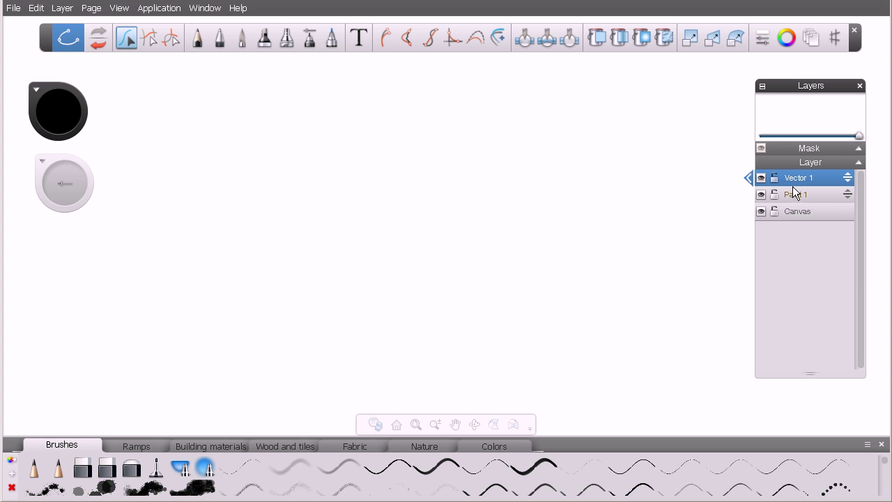
Make Canvas the active layer, open its Paper settings, and try the paper colour and opacity
left_click(805, 215)
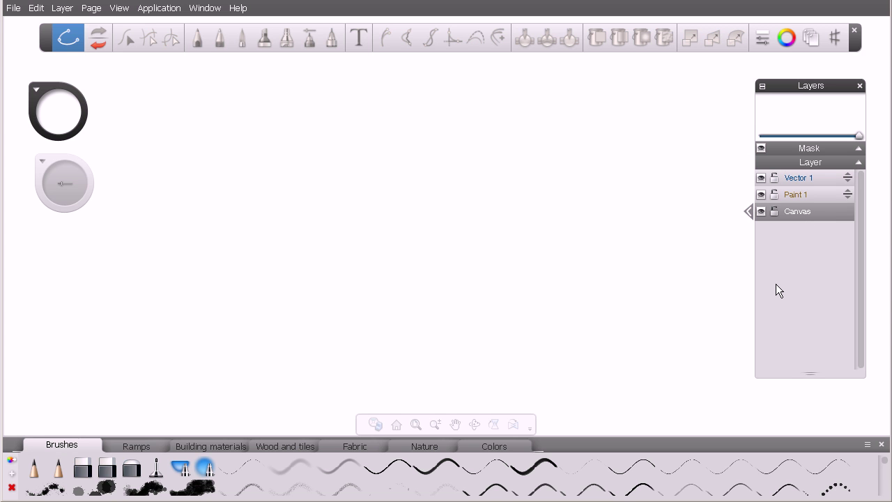
left_click(749, 211)
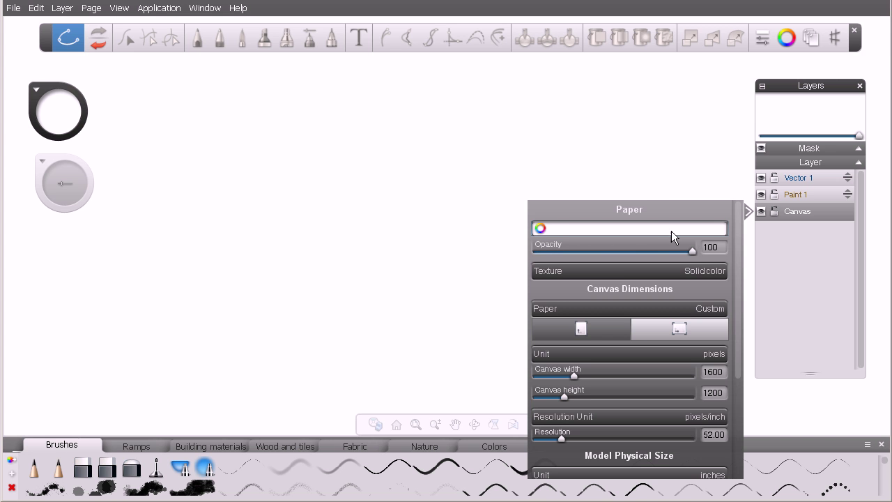
left_click(642, 230)
mouse_move(693, 250)
left_mouse_down()
mouse_move(620, 253)
mouse_move(694, 252)
left_mouse_up()
Try the Paper1, Paper2 and Paper6 textures on the paper
left_click(640, 271)
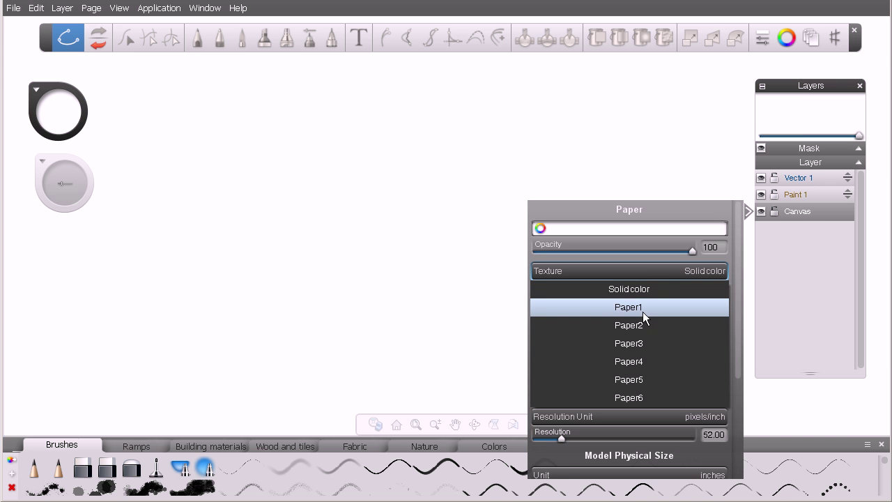
left_click(648, 309)
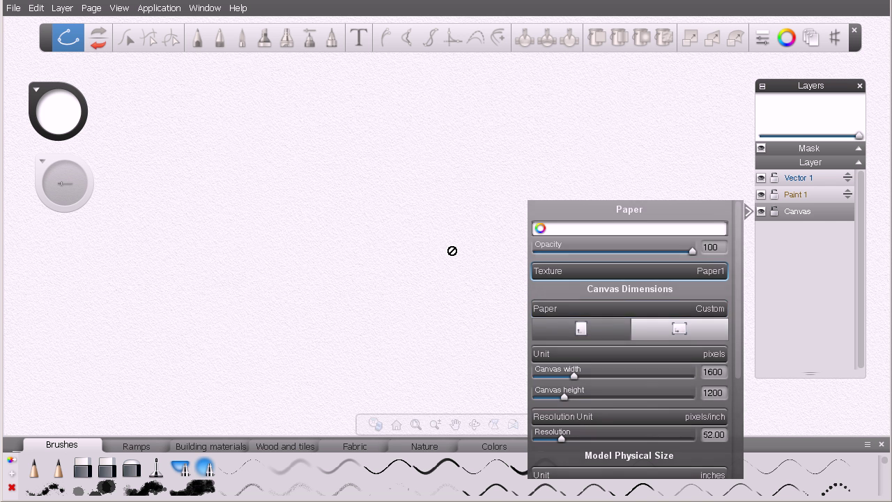
left_click(673, 272)
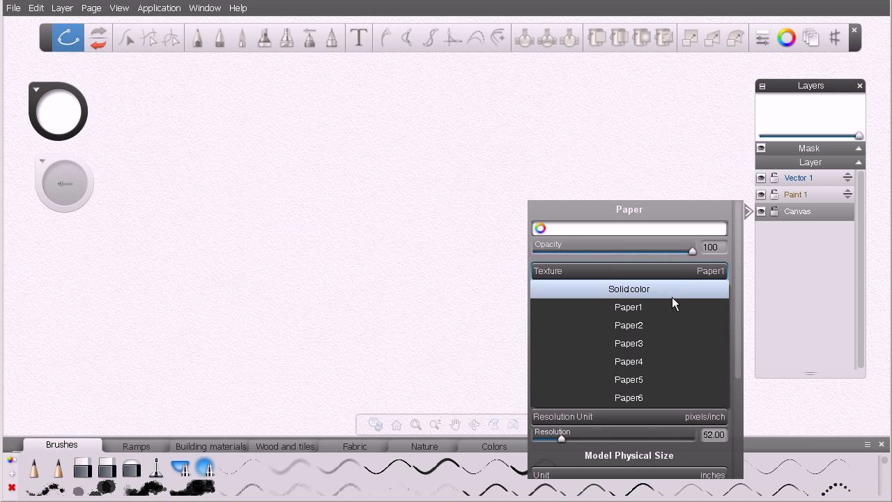
left_click(653, 325)
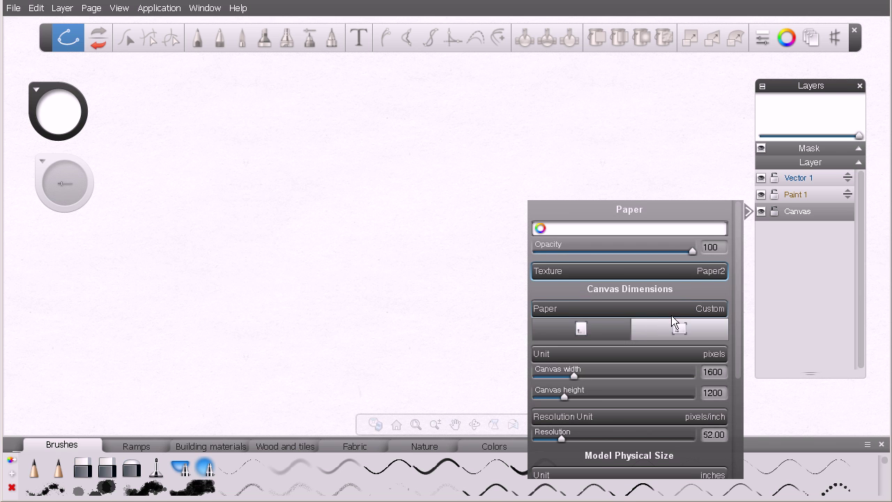
left_click(641, 271)
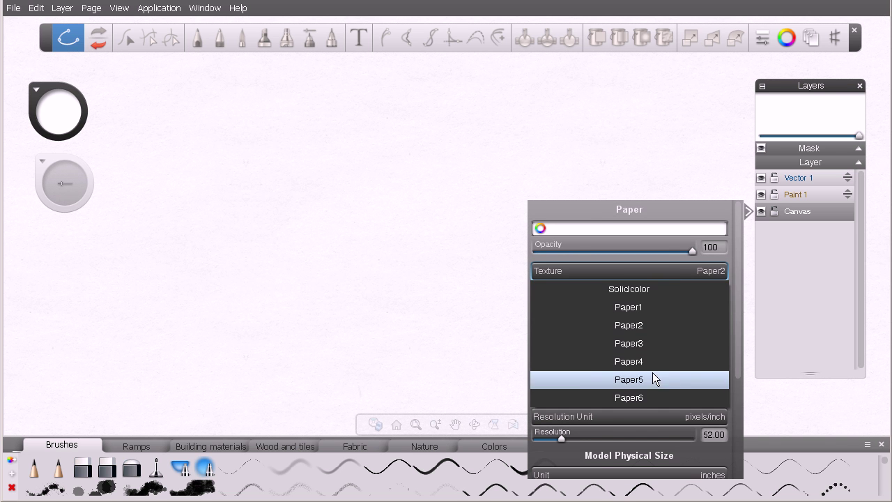
left_click(649, 394)
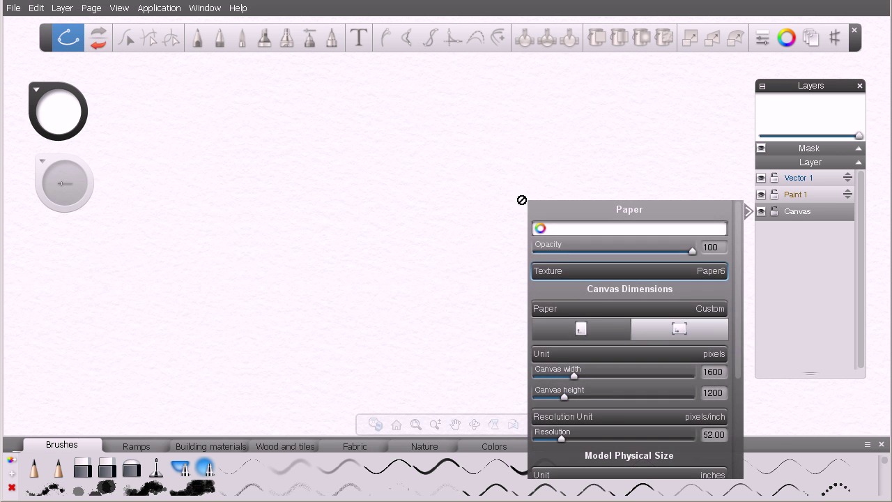
Return the paper texture to Solid color and list the standard paper sizes
left_click(655, 271)
left_click(655, 289)
left_click(662, 307)
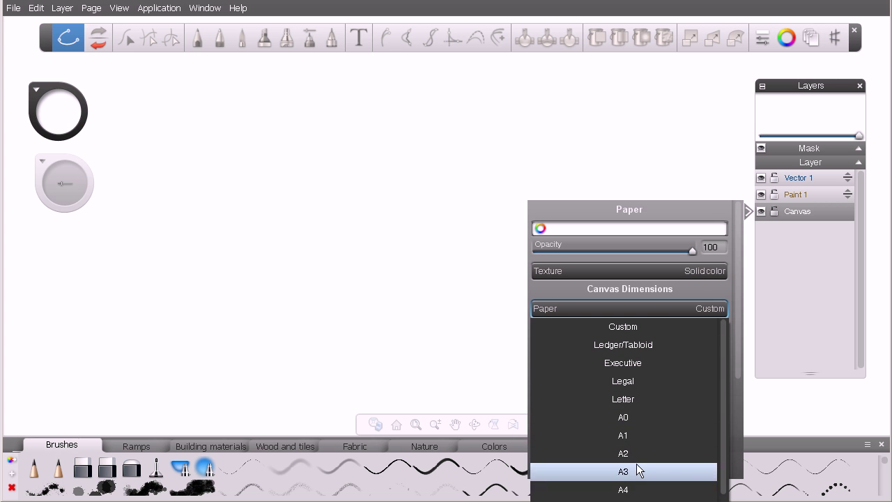
Keep the paper size Custom with pixel units, leaving the 1600-pixel canvas width unchanged
left_click(692, 290)
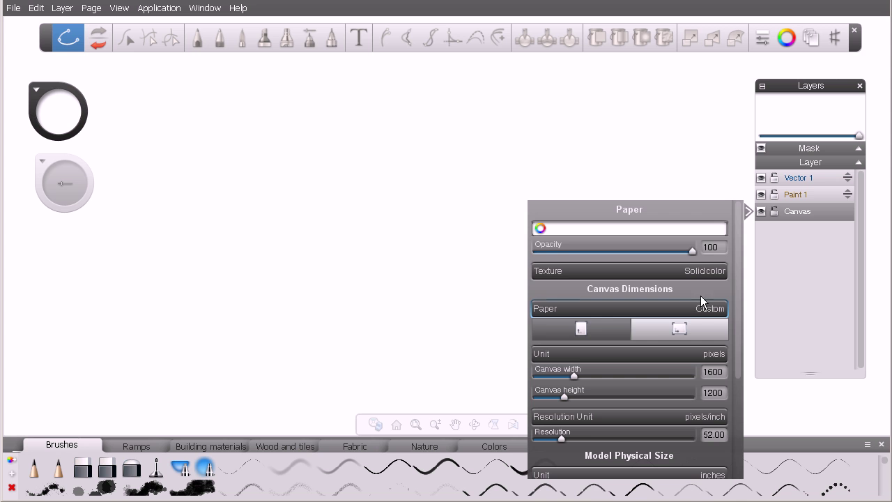
left_click(687, 355)
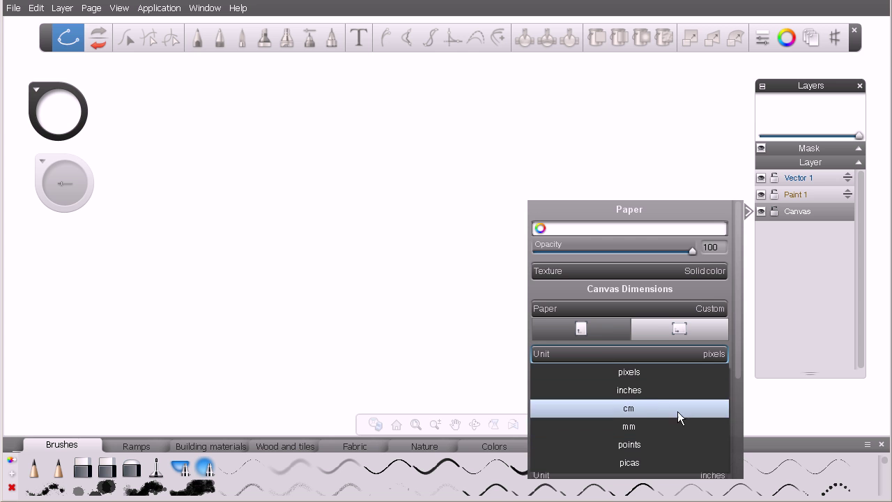
left_click(735, 331)
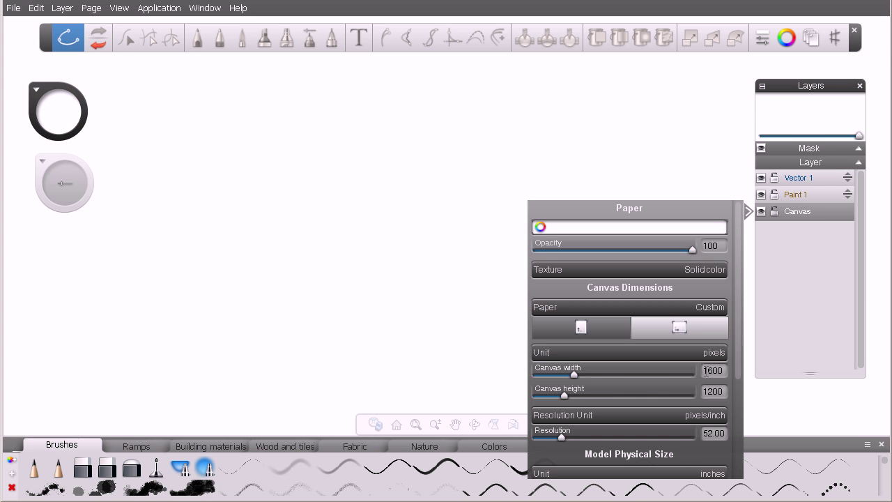
left_click(706, 370)
key("Return")
left_click_drag(736, 369, 729, 426)
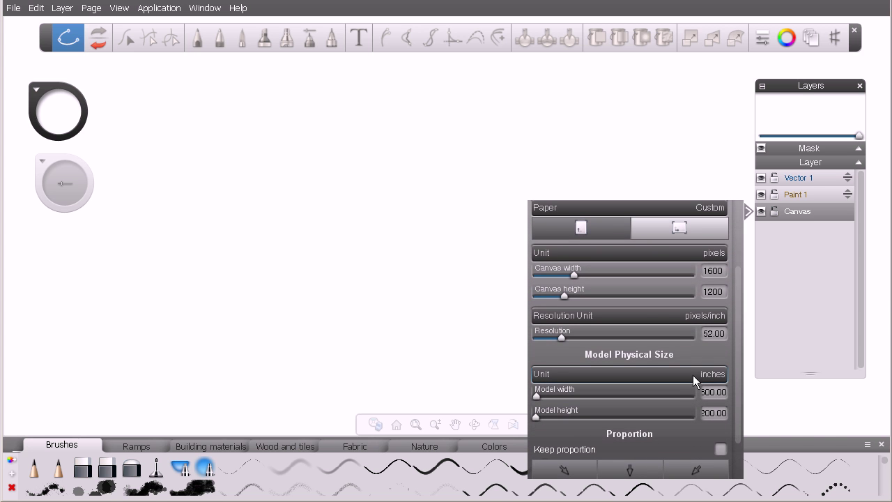
left_click(672, 316)
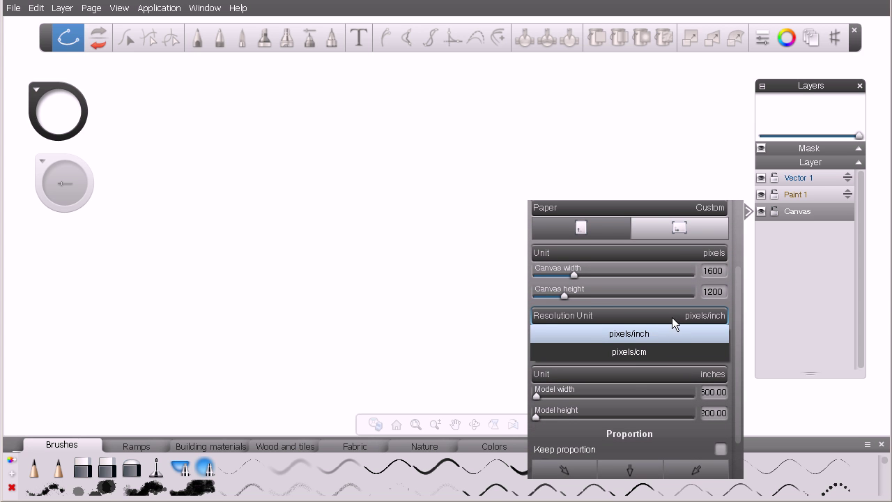
left_click(665, 333)
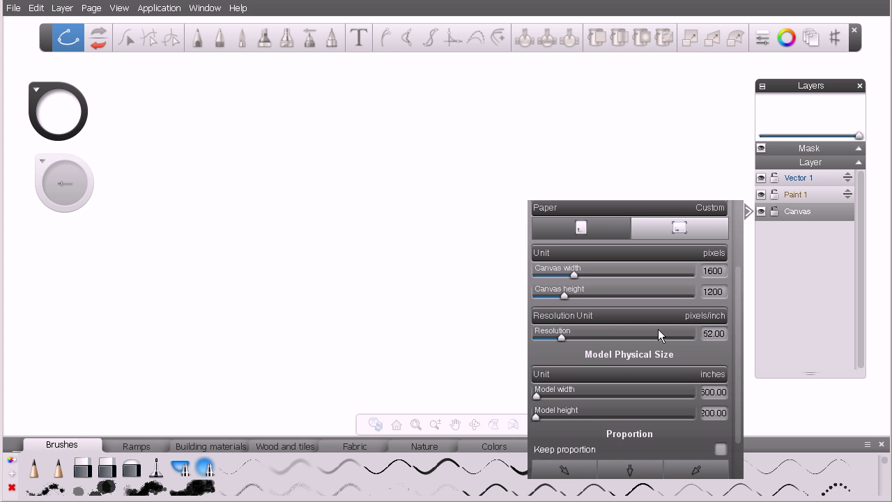
left_click_drag(737, 333, 736, 367)
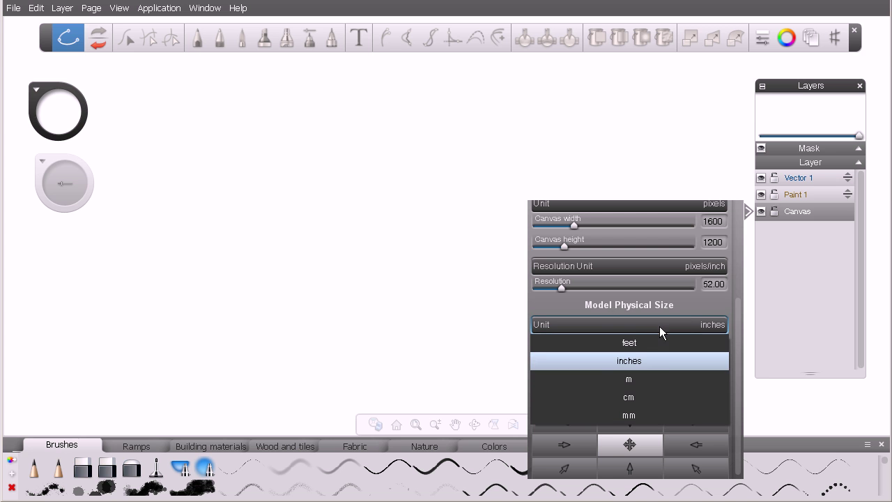
left_click(694, 310)
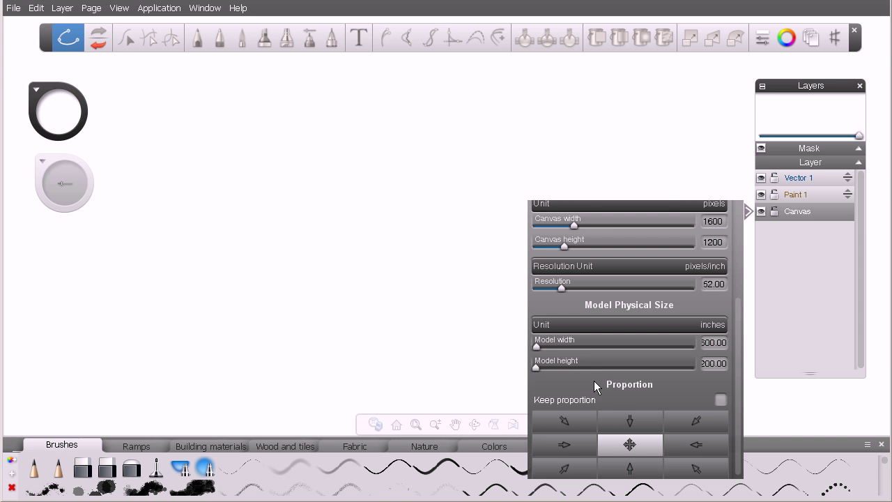
scroll(600, 386, "down", 1)
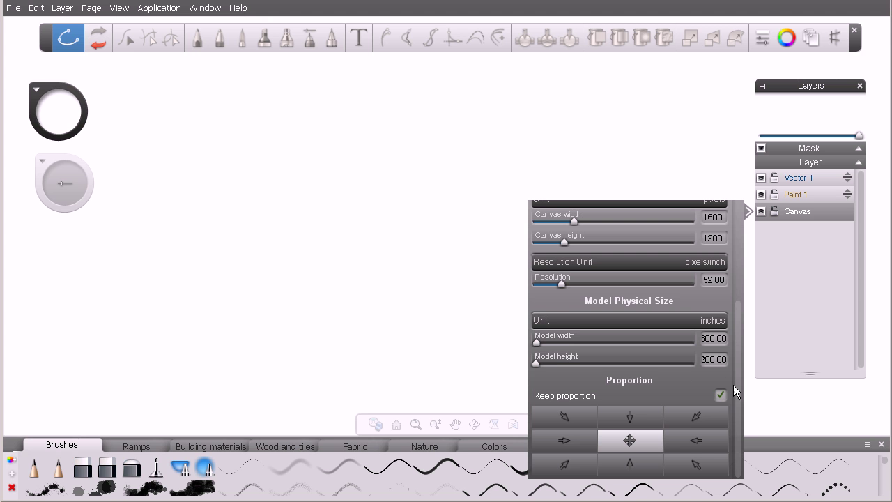
left_click_drag(737, 376, 740, 333)
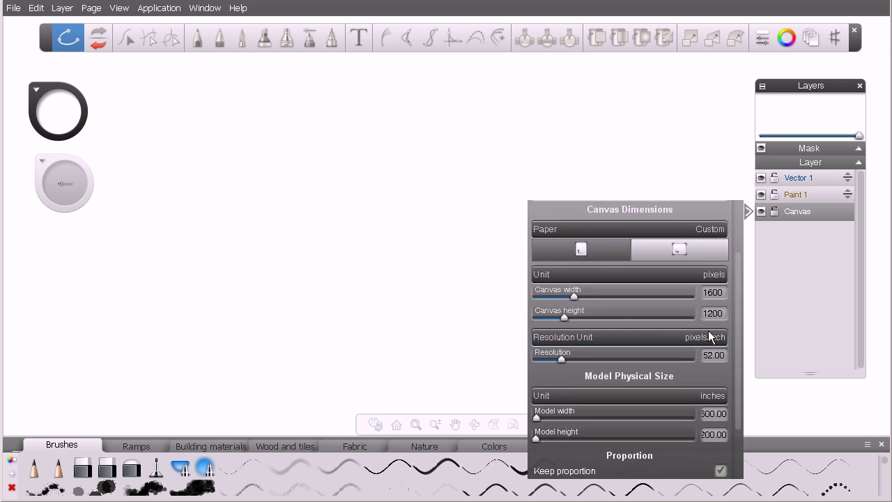
left_click_drag(575, 296, 589, 297)
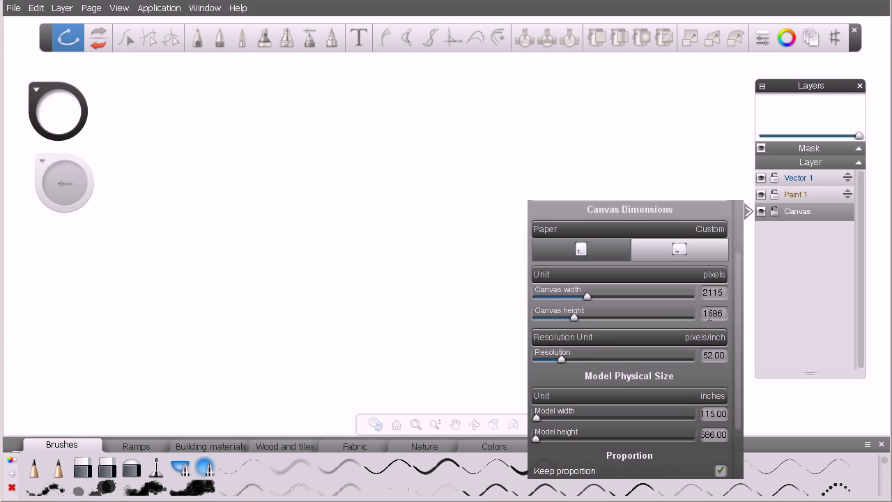
left_click_drag(722, 293, 707, 293)
type("1600")
key("Return")
left_click_drag(740, 379, 732, 437)
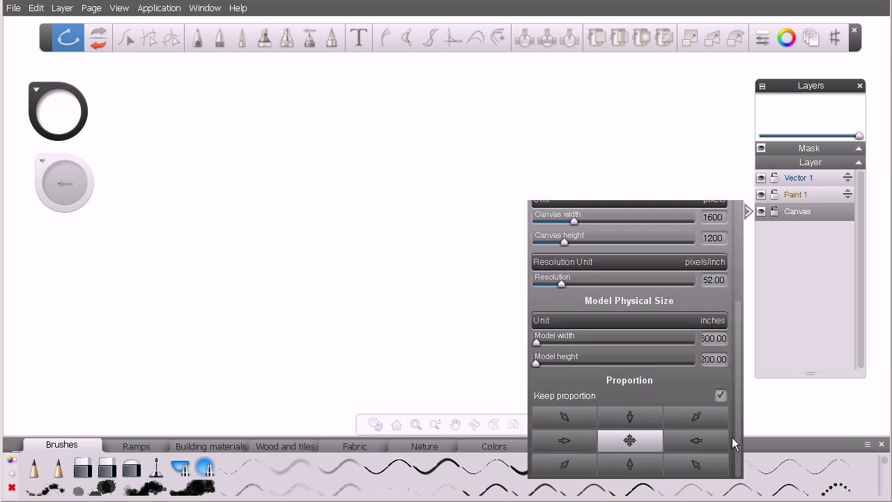
left_click(719, 395)
left_click(720, 395)
left_click(720, 395)
left_click_drag(738, 351, 733, 249)
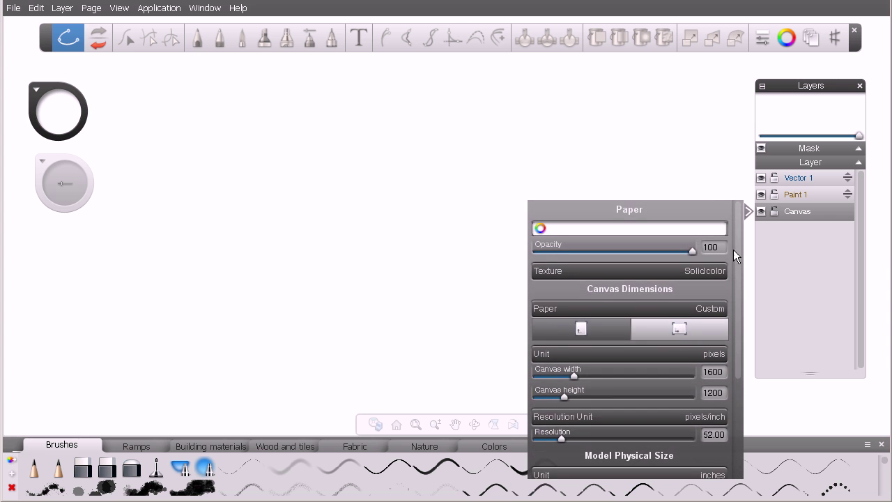
Close the paper settings, make Paint 1 the active layer, and check the navigation bar's Customize menu
left_click(748, 212)
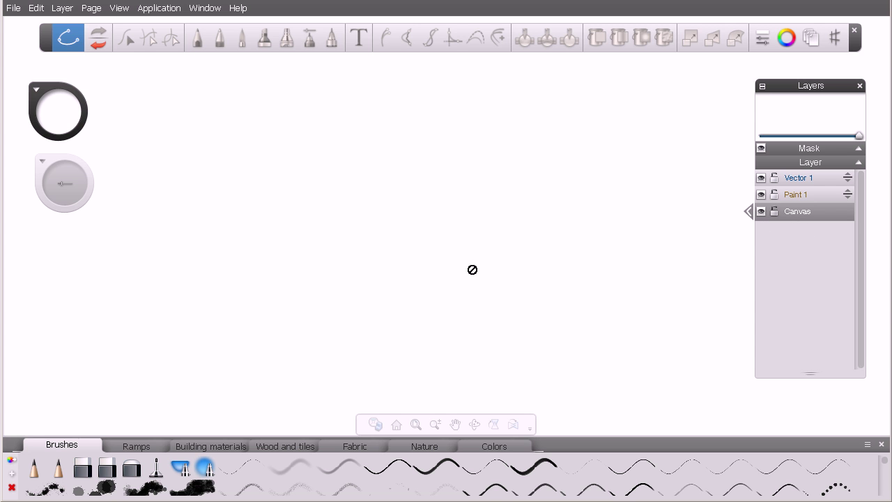
left_click(803, 195)
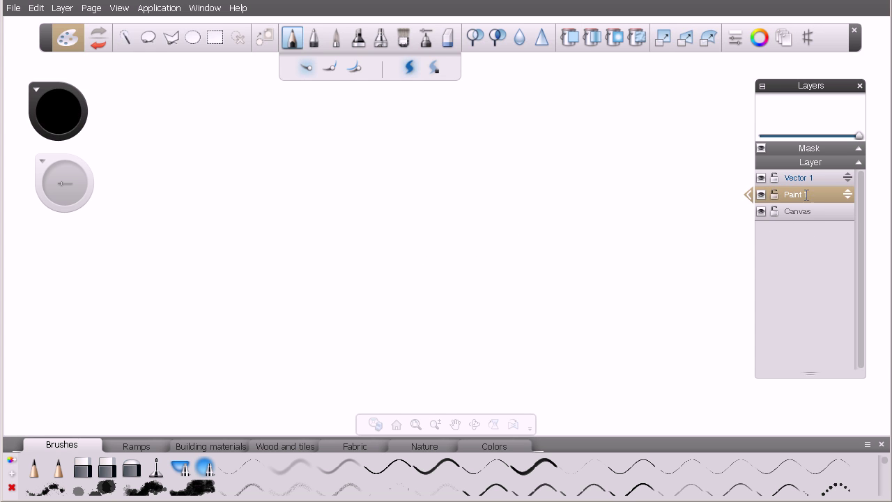
left_click(530, 430)
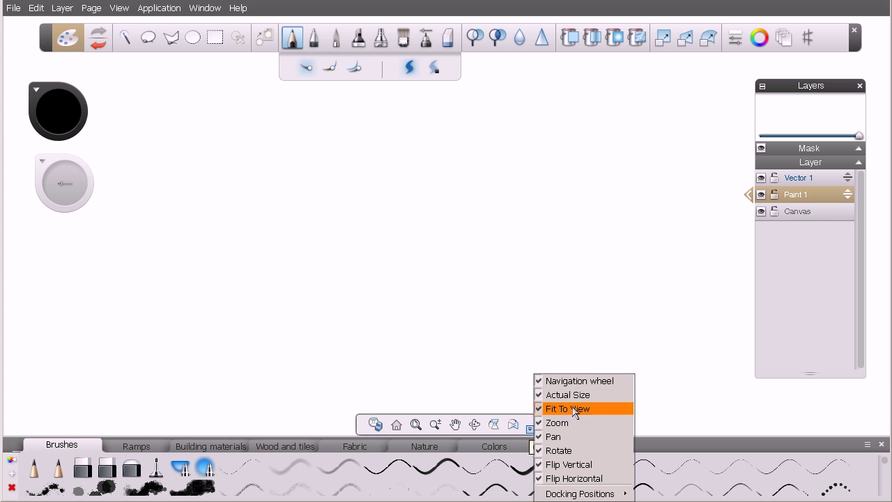
mouse_move(571, 493)
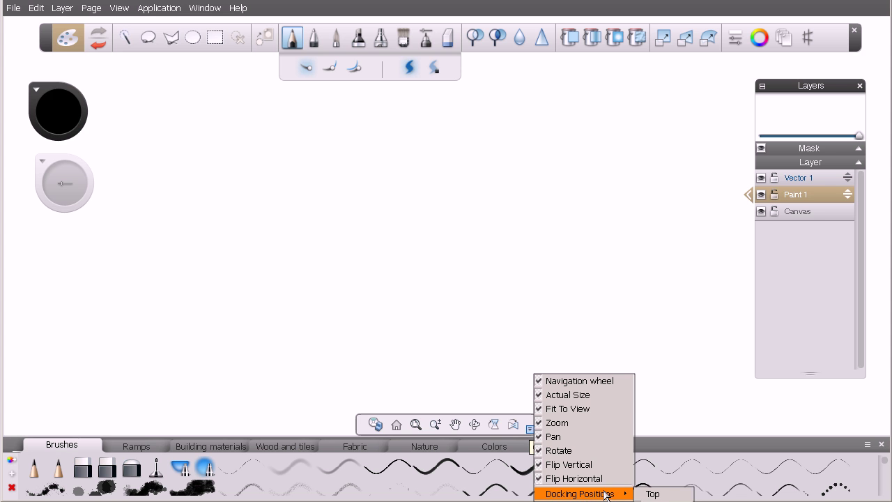
left_click(505, 426)
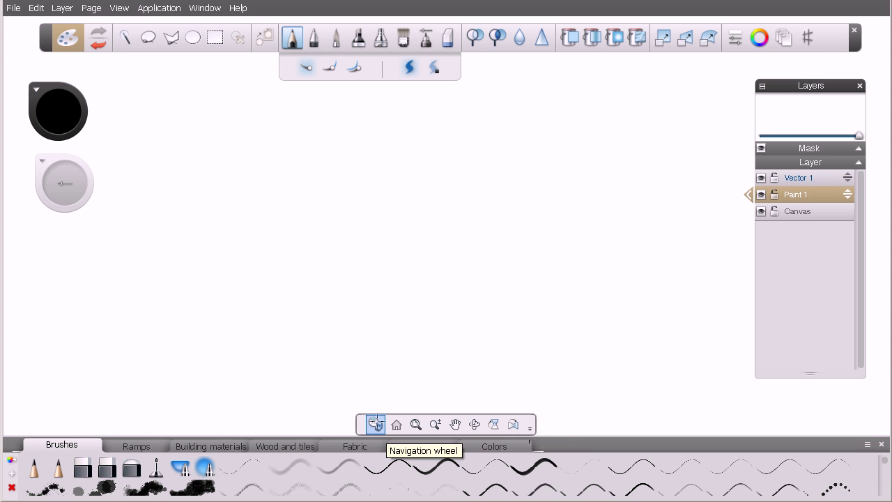
Toggle the navigation wheel on and off with Space, leaving it displayed over the canvas
left_click(374, 423)
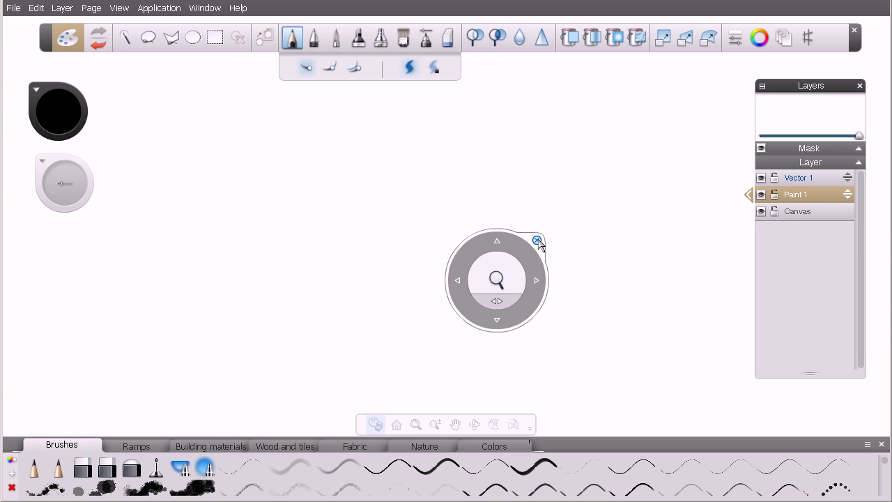
left_click(537, 241)
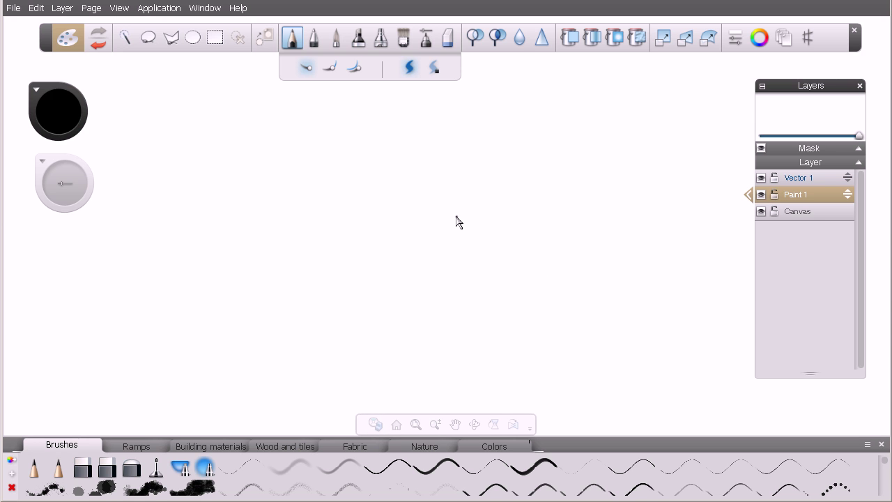
key("space")
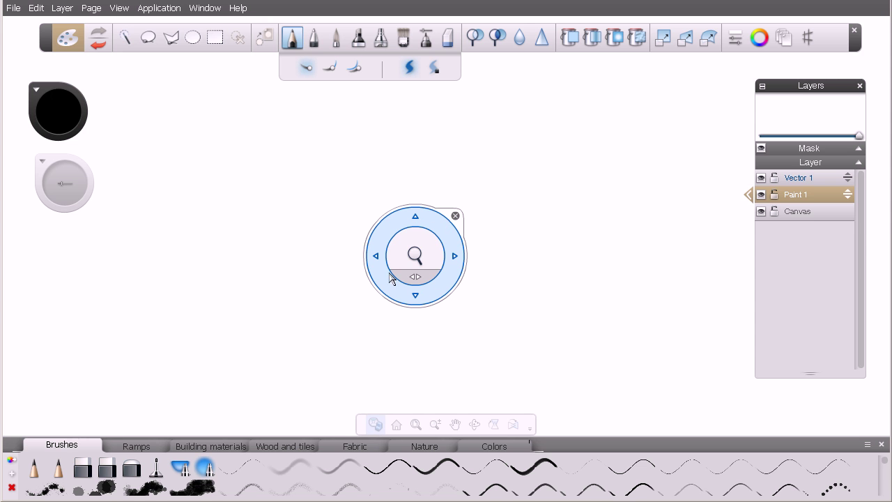
key("space")
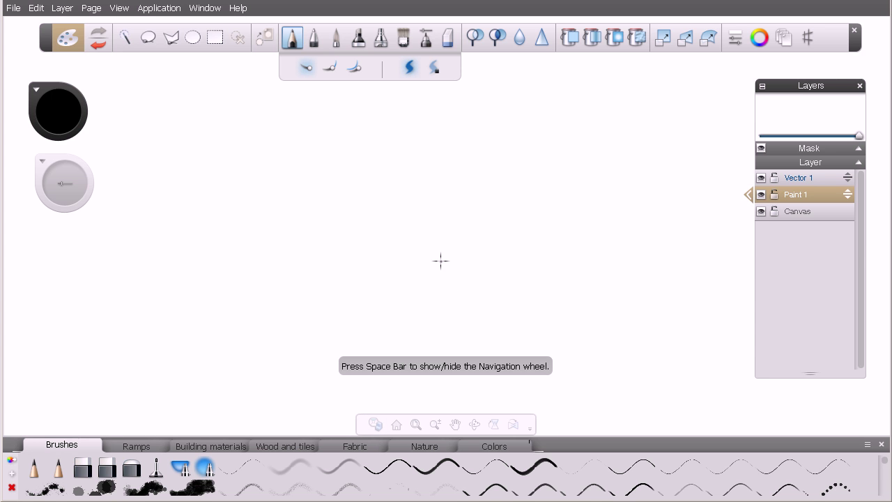
key("space")
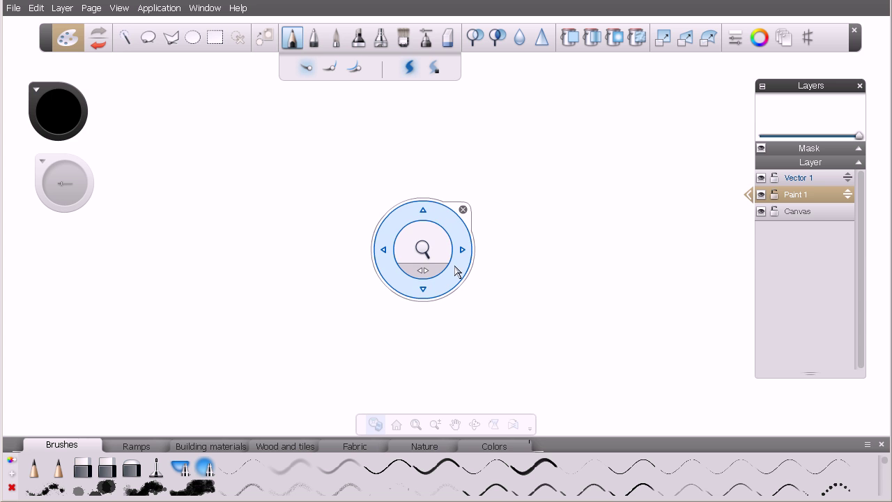
Pan the canvas left until a grey margin shows on the right, then reposition the wheel
left_click(462, 251)
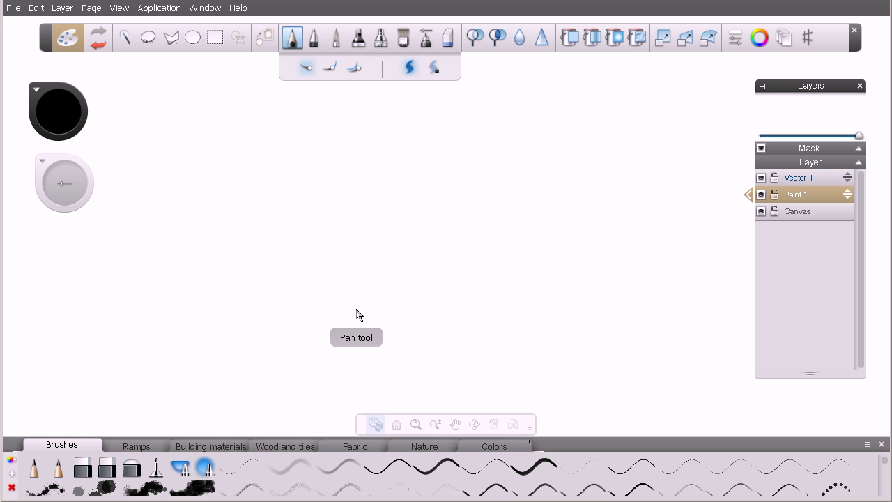
left_click_drag(352, 315, 318, 297)
left_click_drag(471, 247, 408, 284)
left_click_drag(408, 365, 283, 285)
left_click_drag(289, 191, 358, 248)
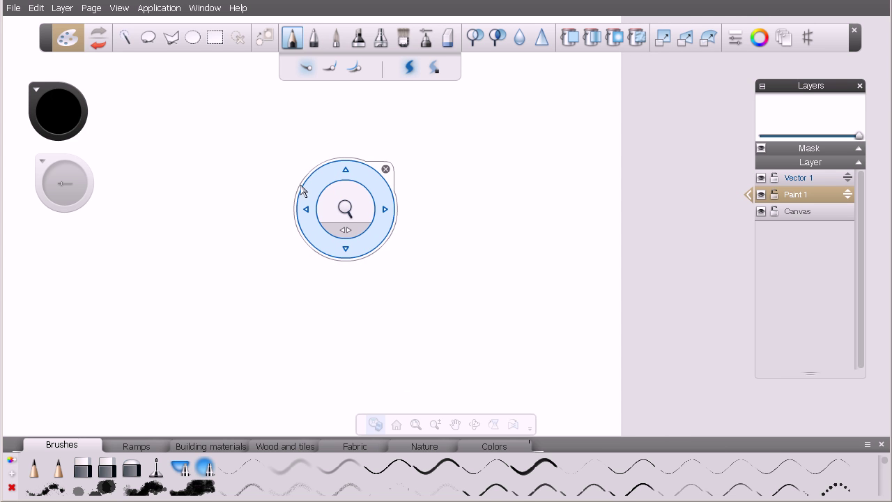
left_click_drag(317, 171, 324, 168)
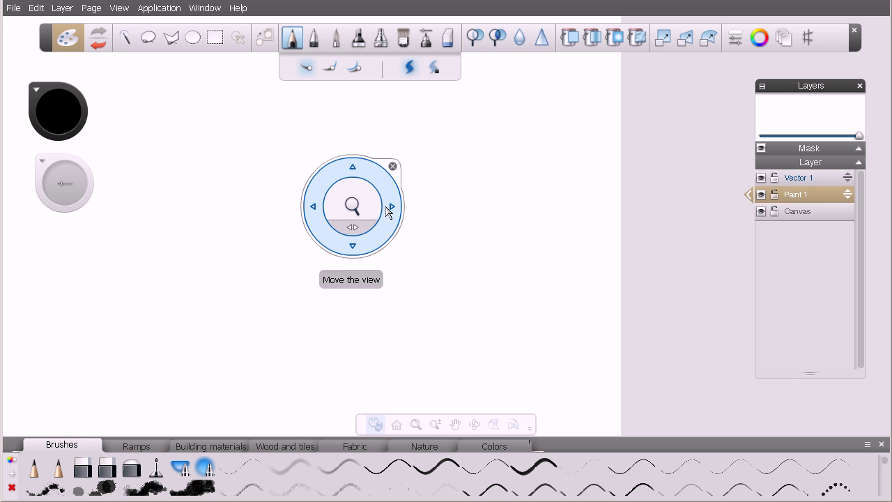
left_click_drag(389, 216, 384, 248)
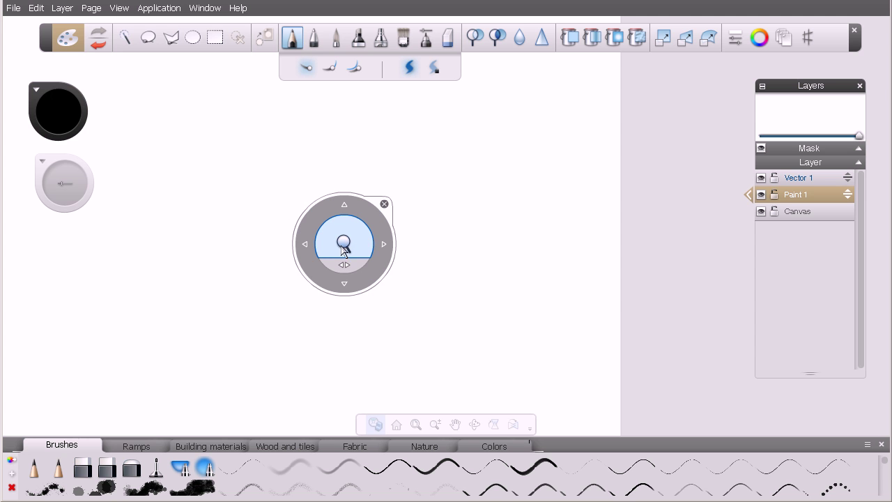
Drag the wheel's centre magnifier until the full page width shows with grey margins
left_click_drag(343, 242, 487, 300)
left_click_drag(278, 243, 251, 256)
left_click_drag(307, 299, 311, 260)
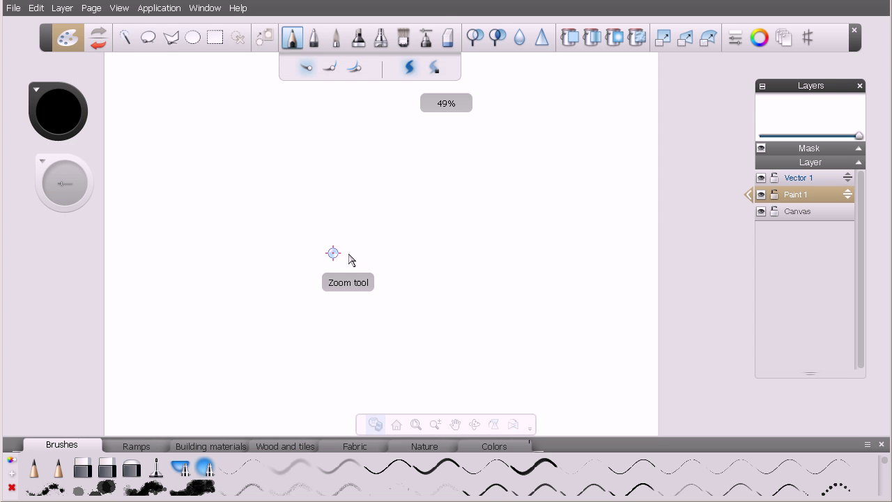
left_click_drag(357, 260, 374, 273)
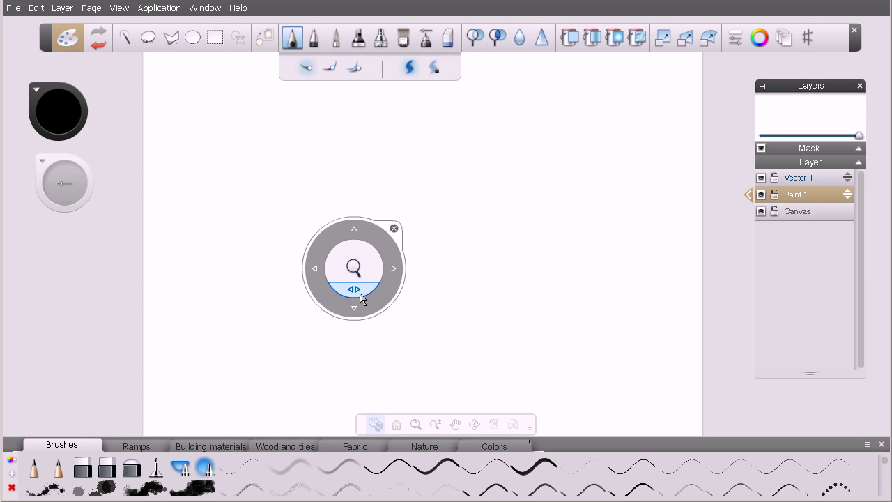
Rotate the canvas view slightly with the wheel's rotate segment
left_click_drag(364, 297, 404, 255)
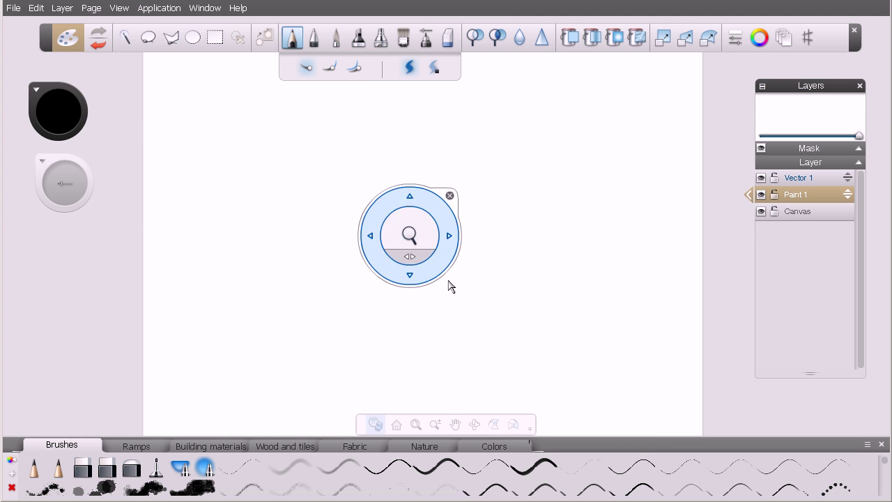
Hide the wheel and switch between Fit to view and Actual size using the navigation bar and Home key
key("space")
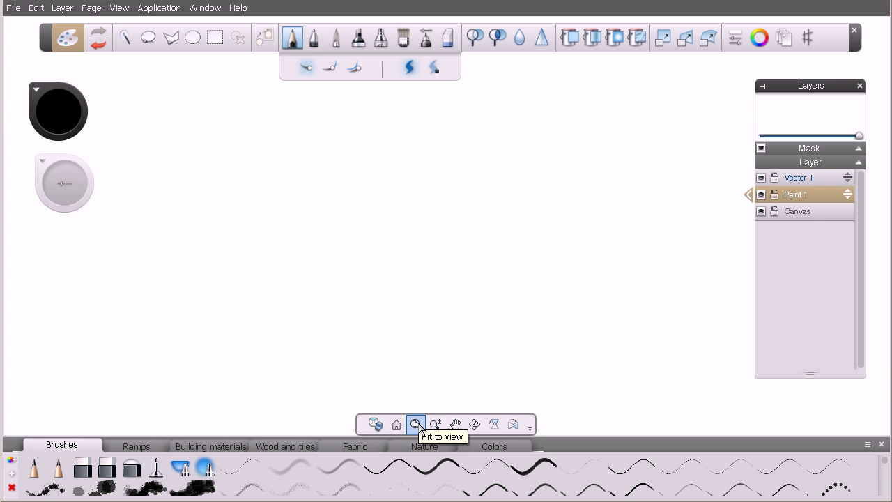
left_click(417, 425)
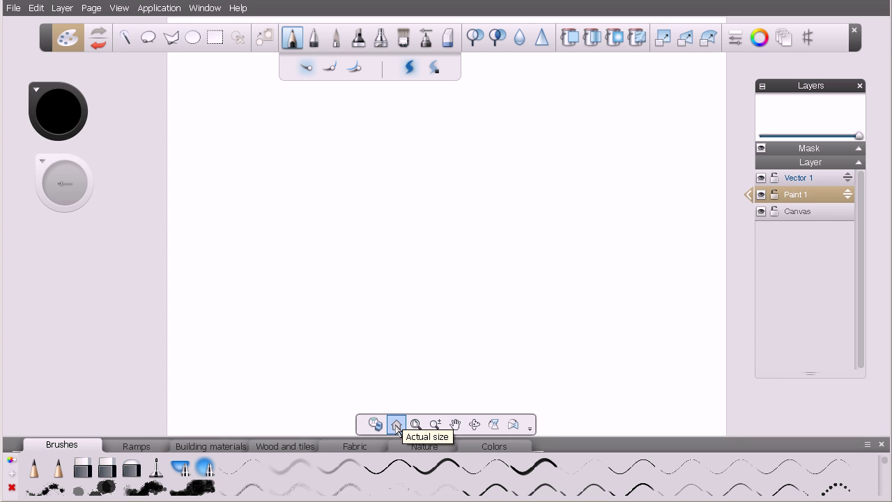
left_click(397, 425)
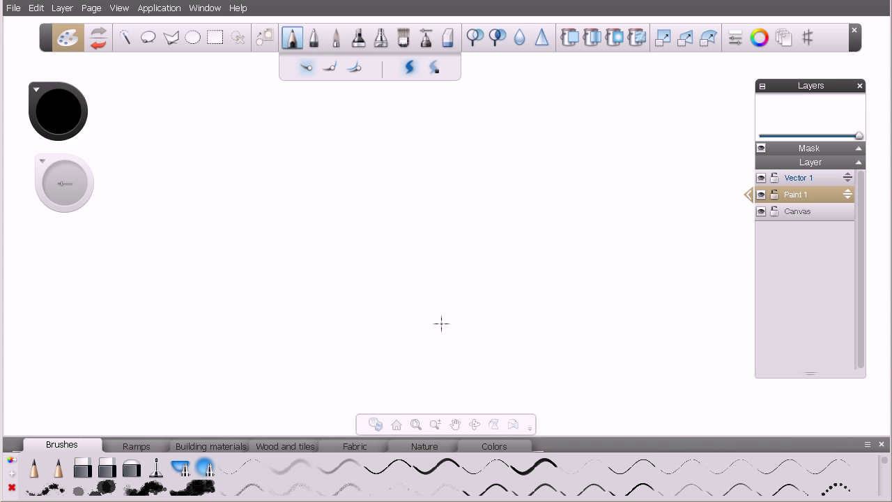
key("Home")
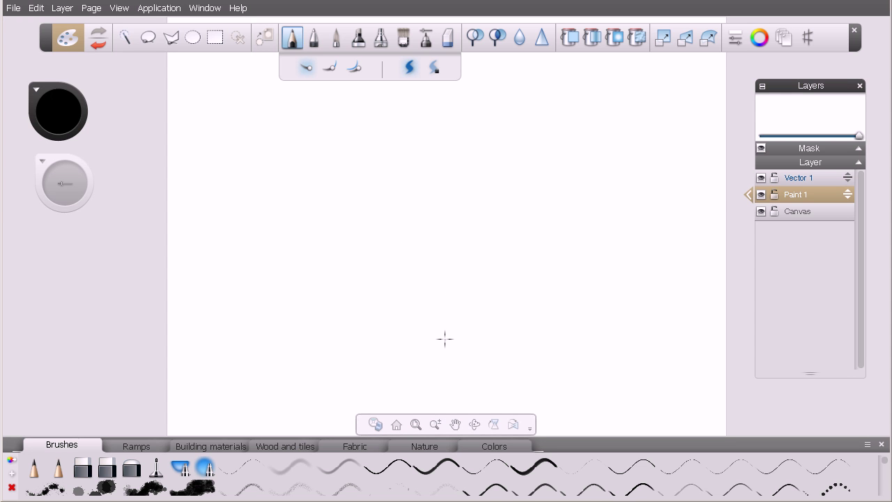
key("Home")
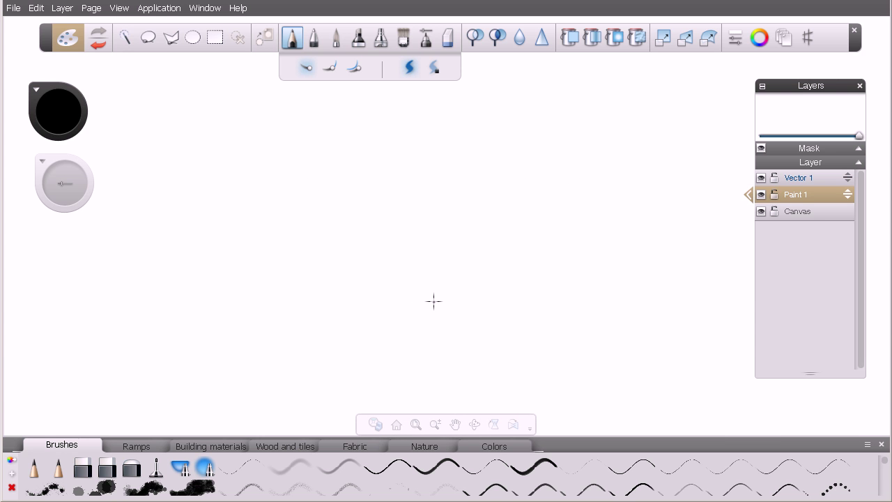
key("Home")
key("space")
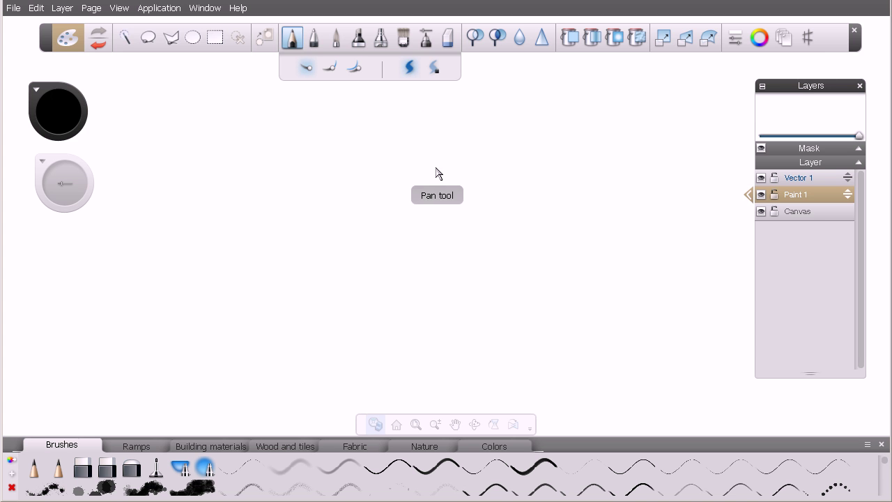
Zoom out and sketch a vertical pencil line topped with an arrowhead near the page centre
key("space")
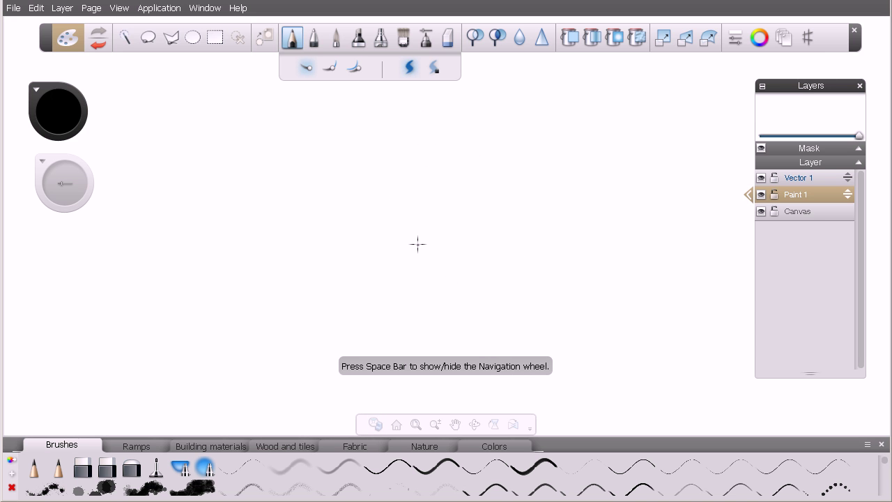
scroll(426, 244, "down", 1)
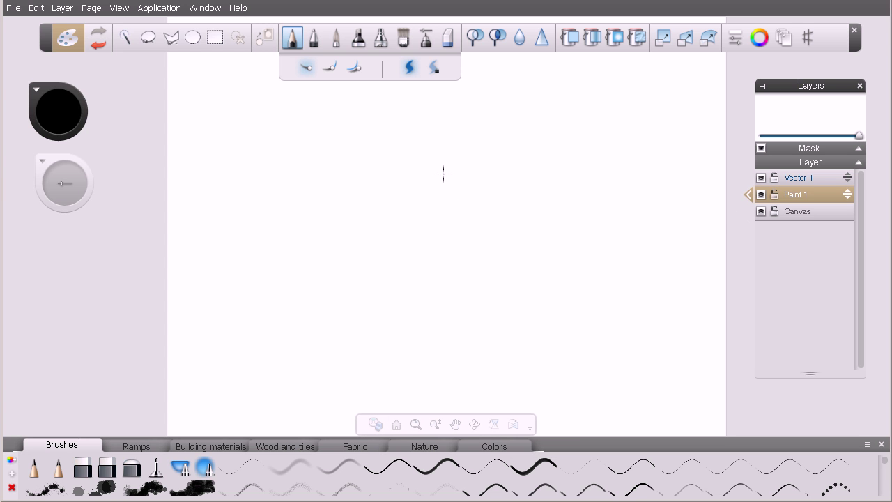
left_click_drag(444, 171, 447, 332)
mouse_move(443, 156)
left_mouse_down()
mouse_move(424, 214)
mouse_move(459, 183)
mouse_move(481, 225)
left_mouse_up()
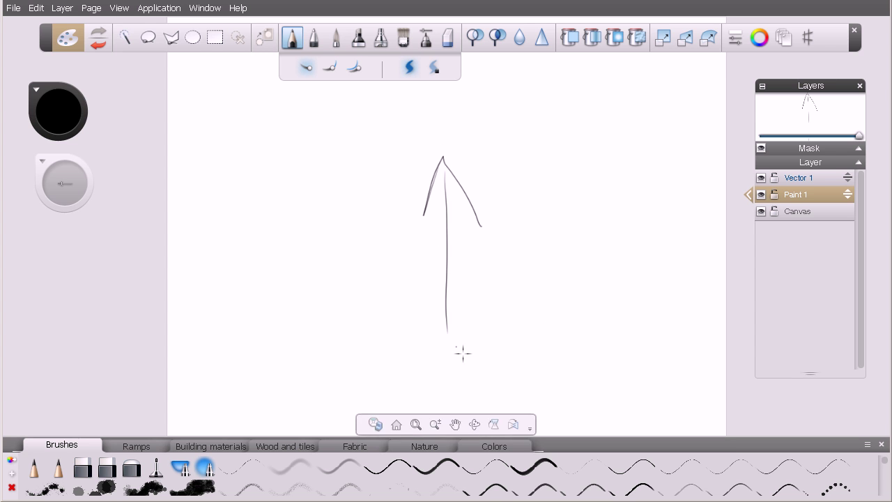
Flip the canvas view upside down, then reset it to actual size
left_click(494, 424)
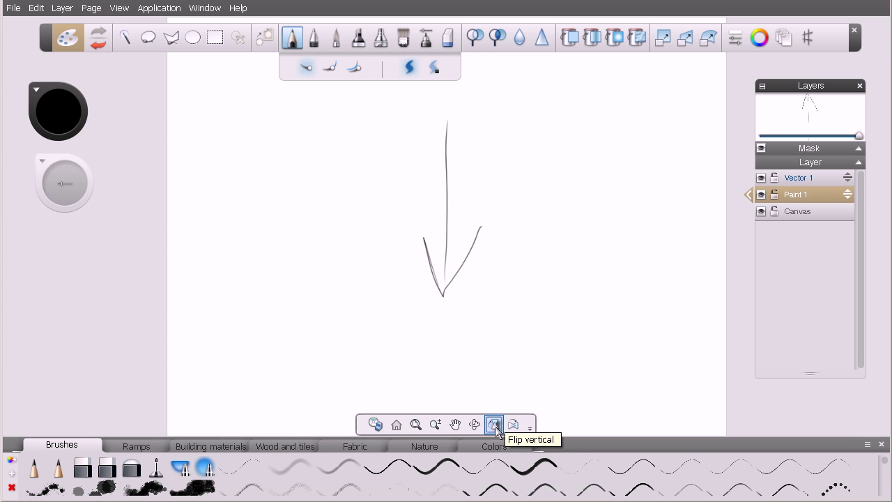
left_click(396, 424)
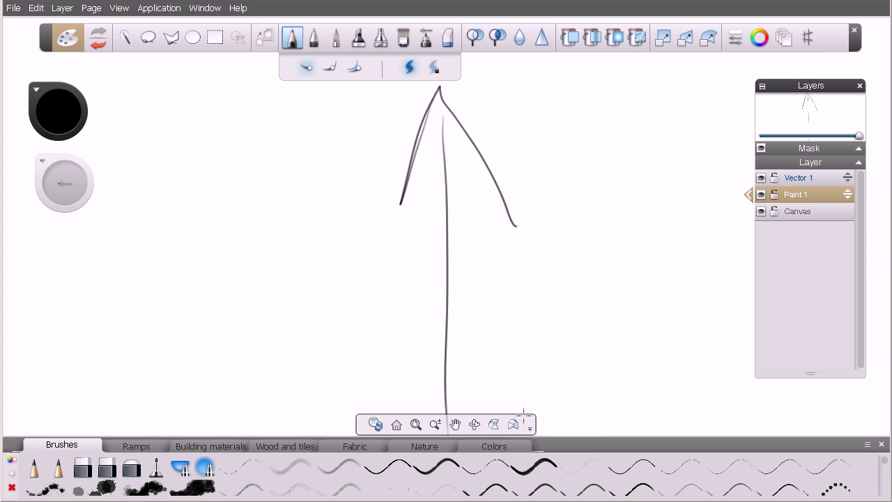
Zoom out to show the page edges and undo the vertical arrow's strokes
key("space")
left_click_drag(462, 262, 447, 278)
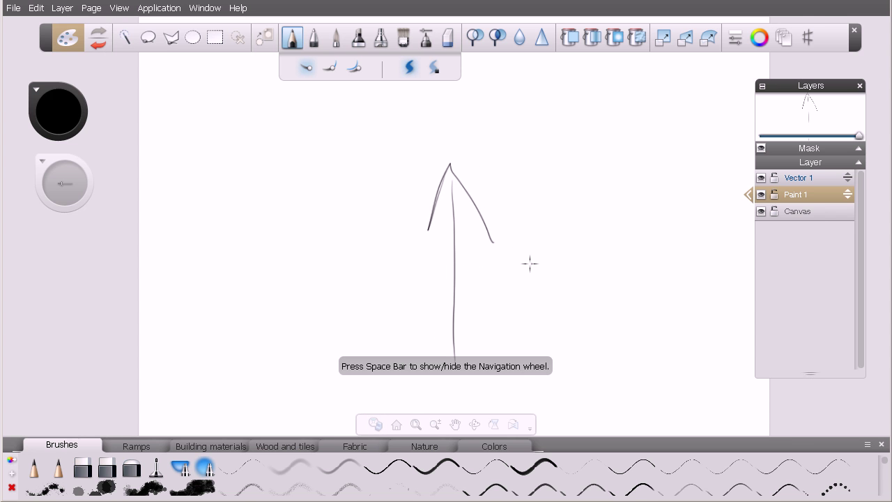
key("ctrl+z")
key("ctrl+z")
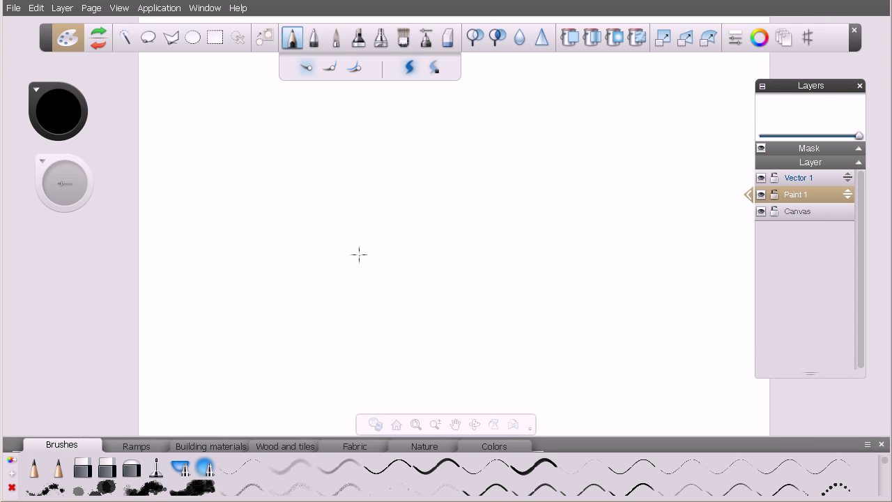
Draw a horizontal arrow across the page, mirror the view horizontally, then return to actual size
left_click_drag(354, 255, 547, 251)
mouse_move(499, 234)
left_mouse_down()
mouse_move(522, 240)
mouse_move(533, 275)
left_mouse_up()
left_click(514, 424)
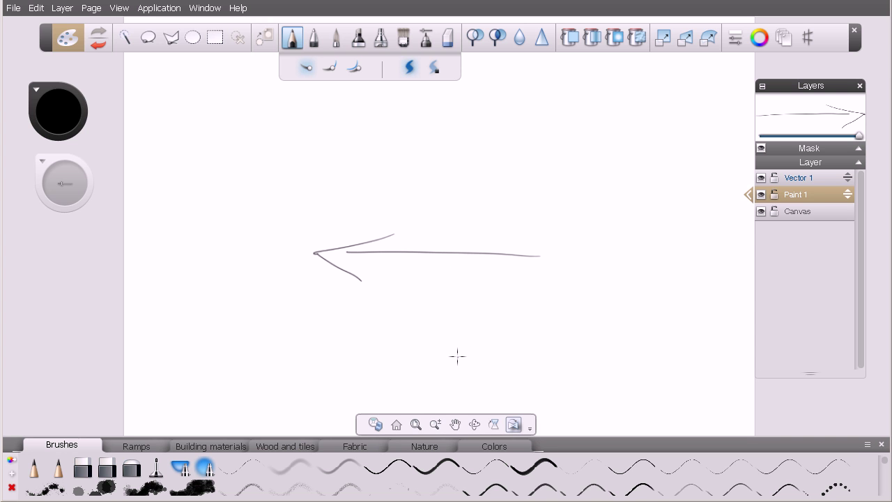
left_click(397, 425)
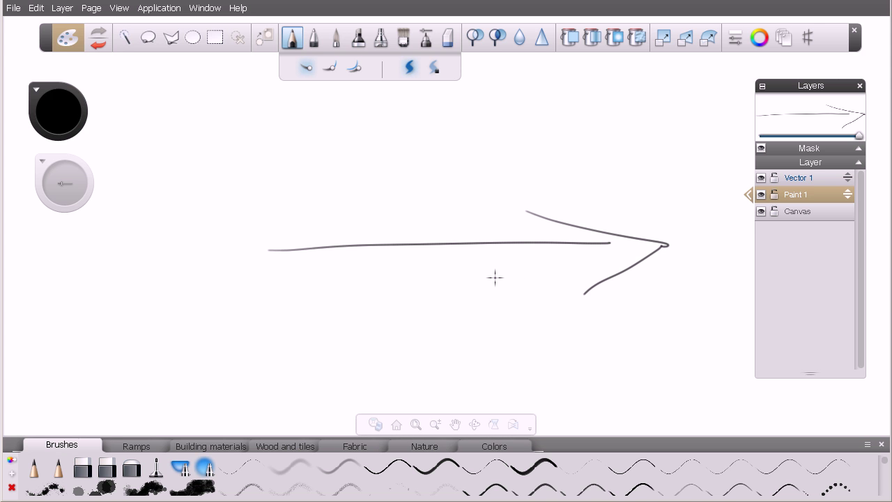
Undo the arrowhead and line strokes to blank the page, then zoom out slightly with the navigation wheel
key("ctrl+z")
key("ctrl+z")
key("space")
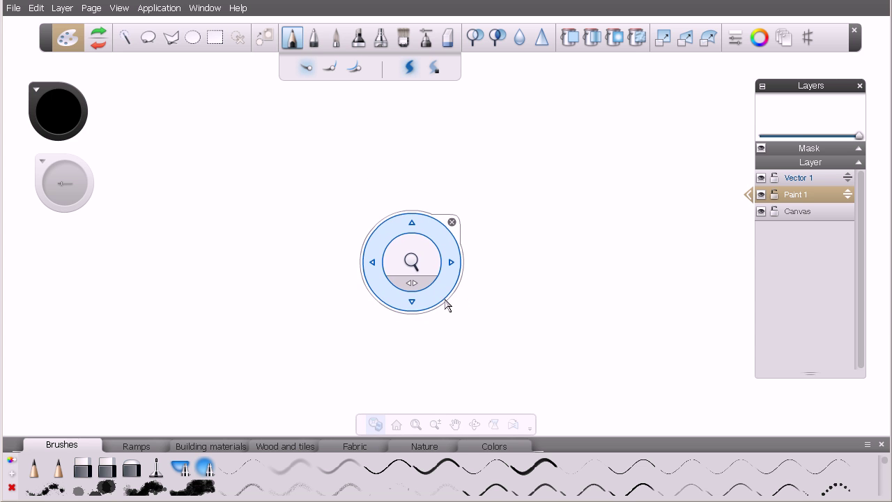
key("space")
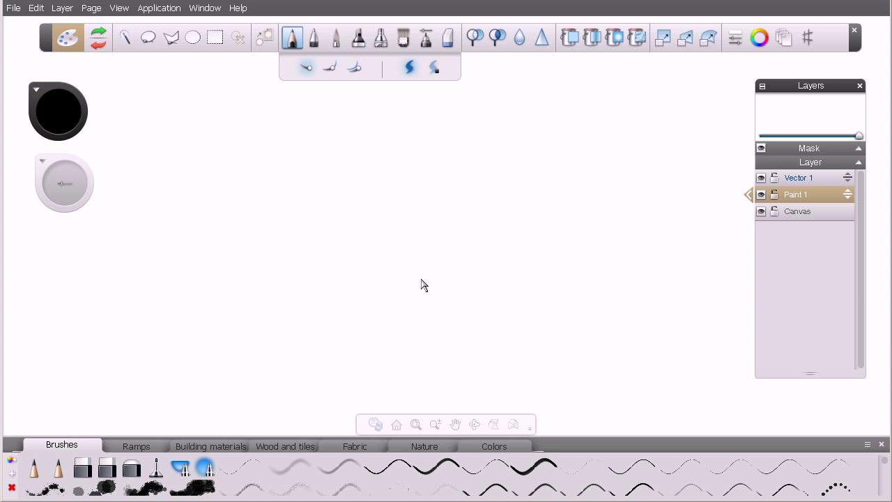
key("space")
left_click_drag(461, 251, 353, 325)
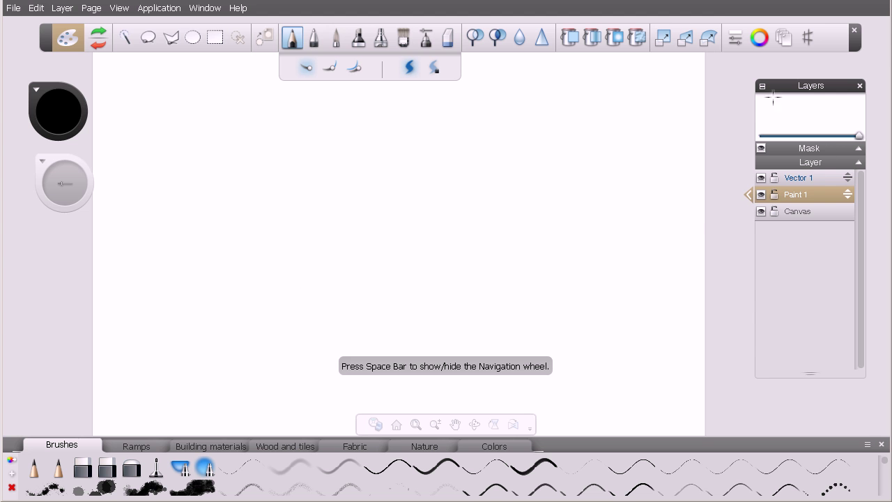